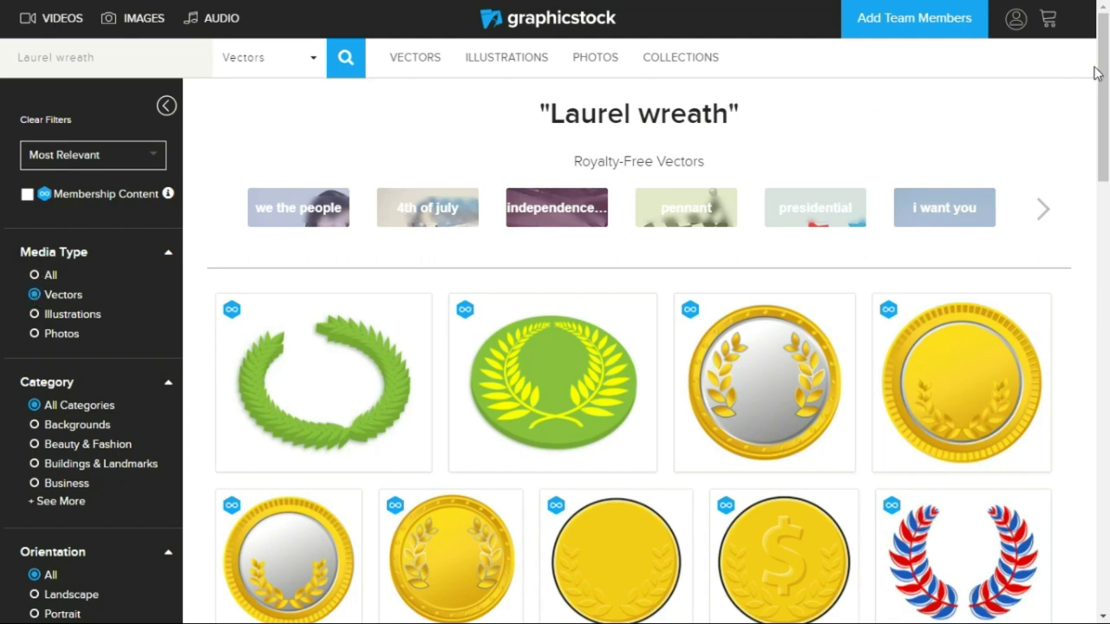
- Browse the laurel wreath vector results and open the Wedding Invitation Template Chalkboard Style Vector Card with the pale green background
{"action": "left_click_drag", "start_coordinate": [1098, 74], "coordinate": [1107, 103]}
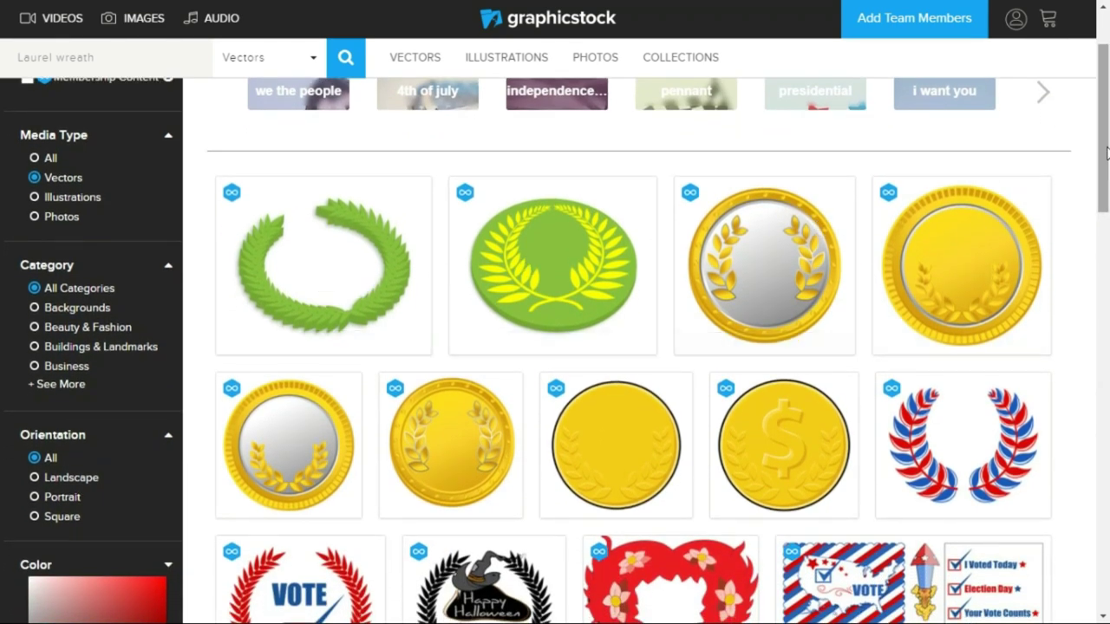
{"action": "left_click_drag", "start_coordinate": [1107, 152], "coordinate": [1105, 211]}
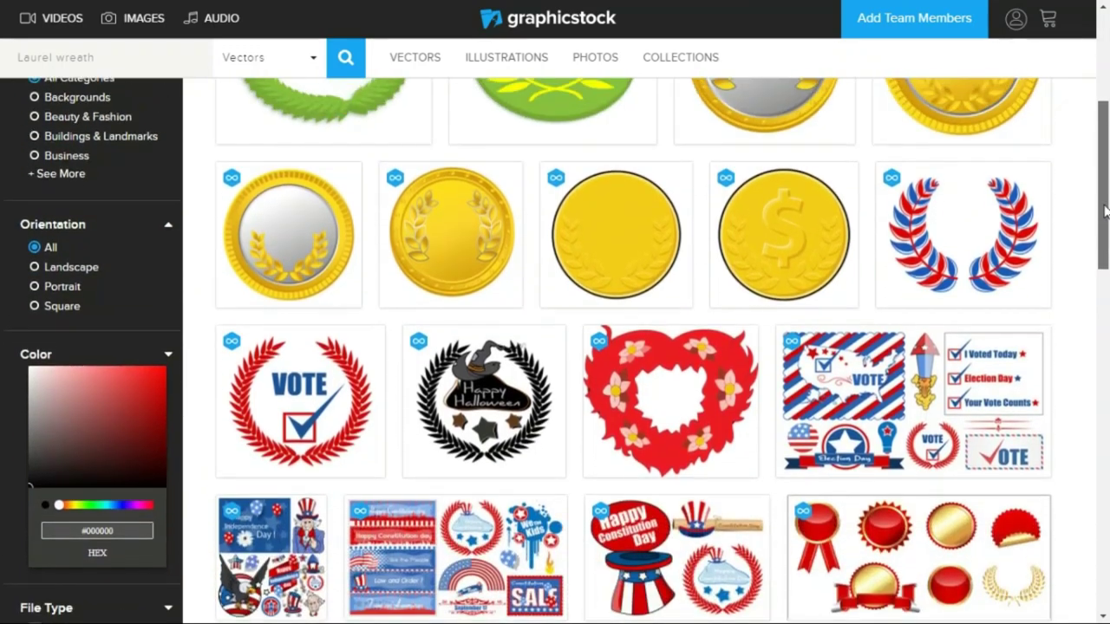
{"action": "scroll", "coordinate": [951, 286], "scroll_direction": "down", "scroll_amount": 1}
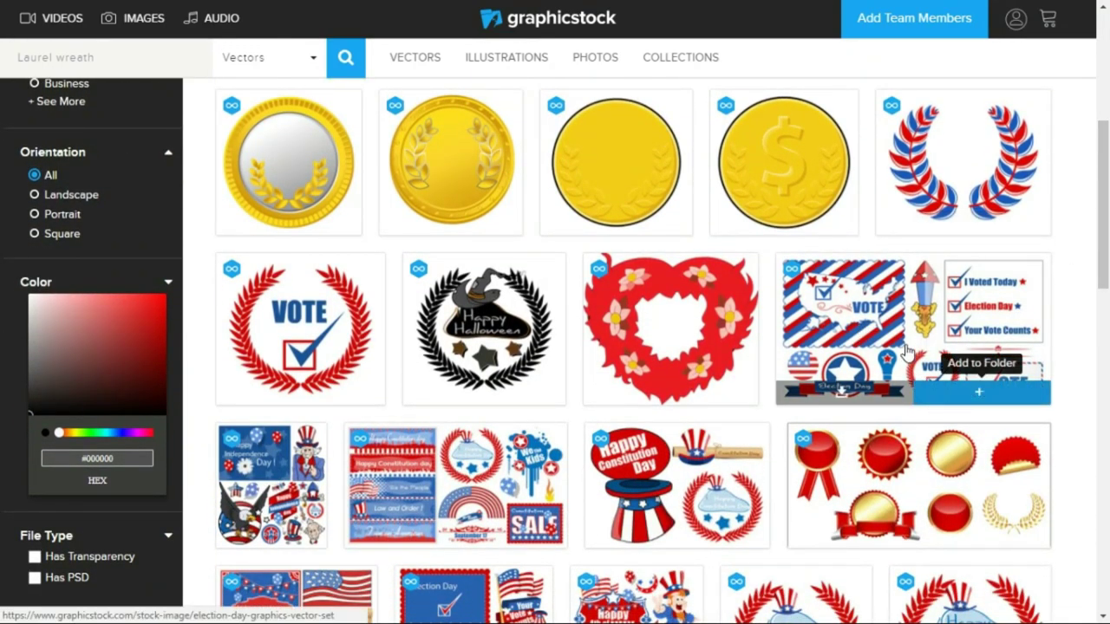
{"action": "scroll", "coordinate": [1107, 222], "scroll_direction": "down", "scroll_amount": 1}
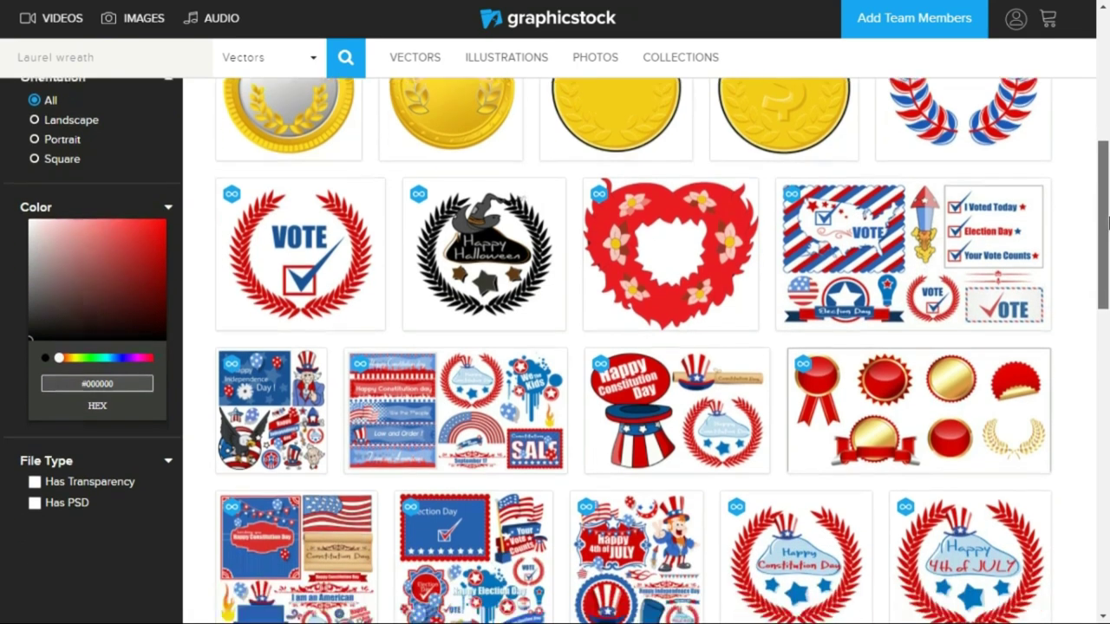
{"action": "left_click_drag", "start_coordinate": [1107, 223], "coordinate": [1107, 346]}
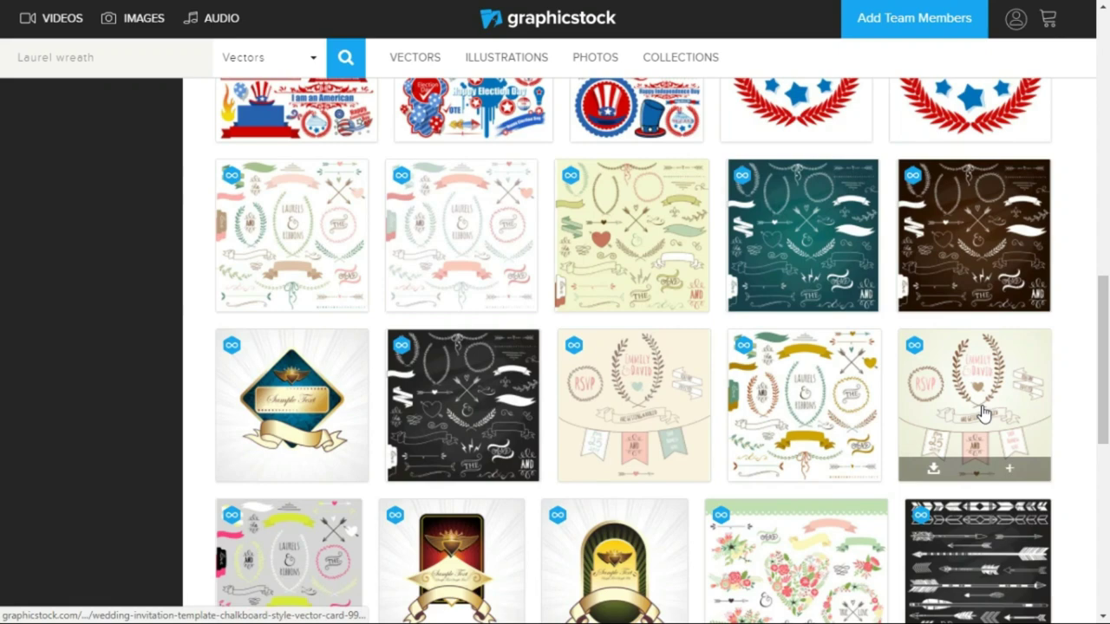
{"action": "left_click", "coordinate": [984, 413]}
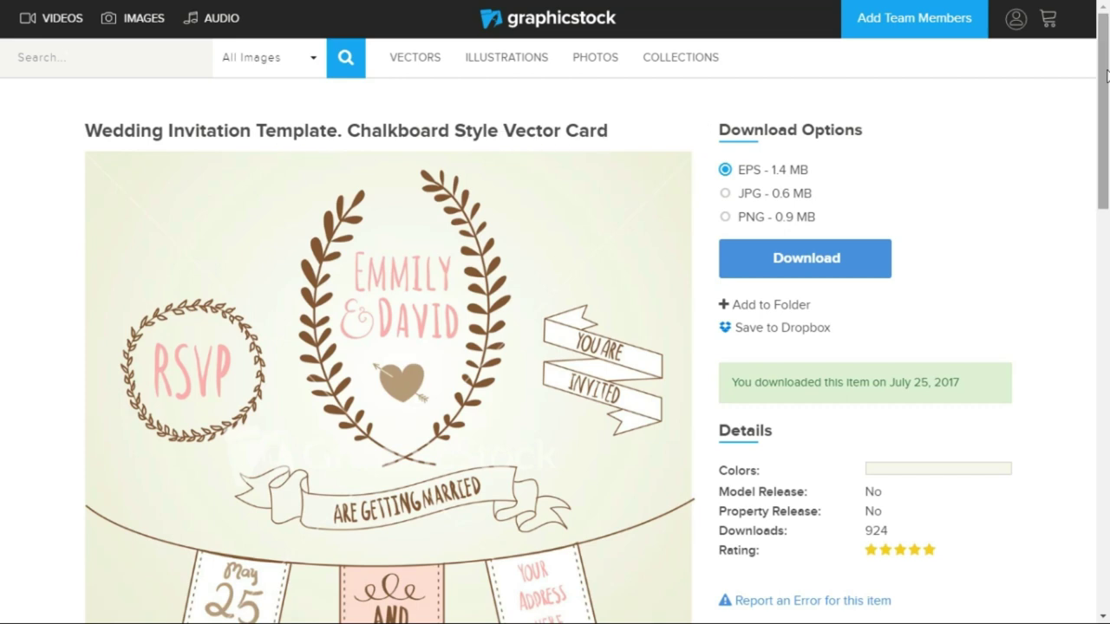
- Download the wedding invitation template in JPG format
{"action": "scroll", "coordinate": [1106, 76], "scroll_direction": "down", "scroll_amount": 2}
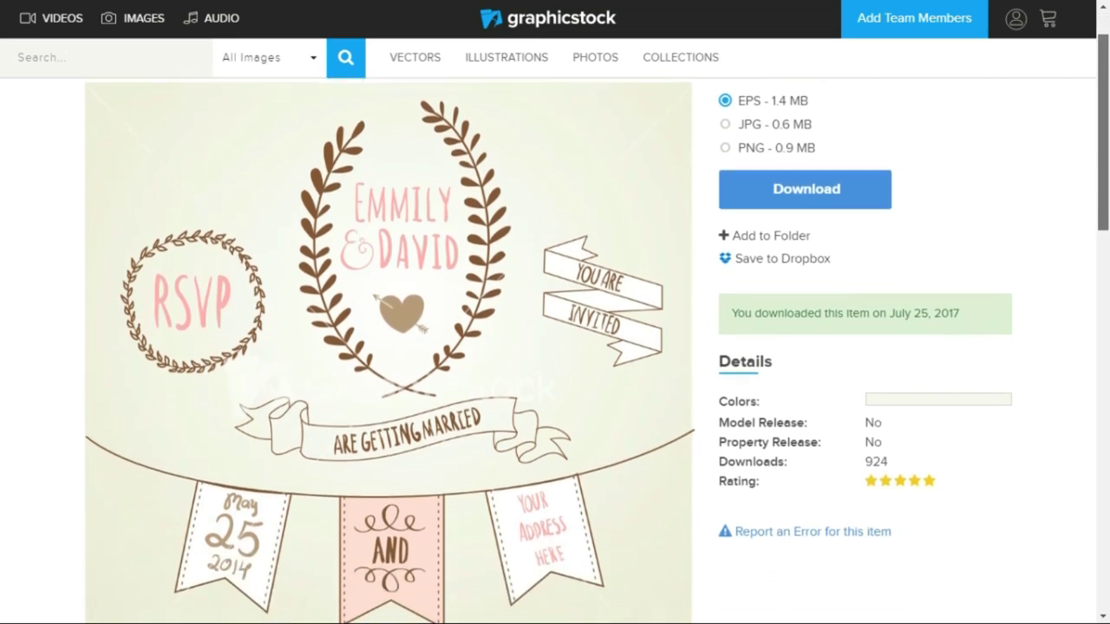
{"action": "scroll", "coordinate": [488, 183], "scroll_direction": "up", "scroll_amount": 1}
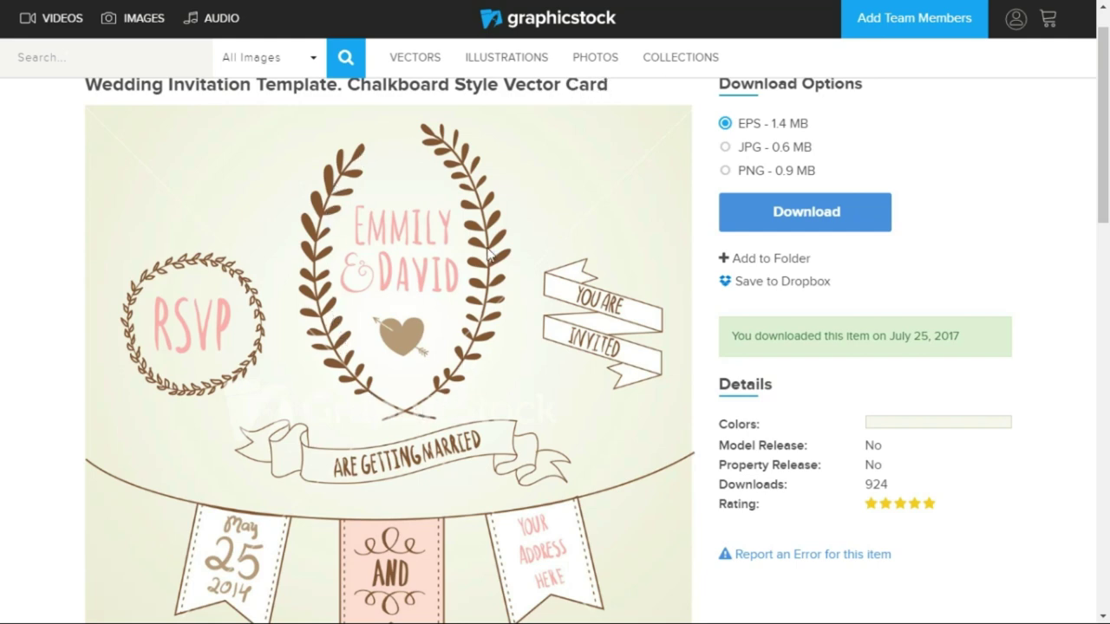
{"action": "left_click", "coordinate": [725, 147]}
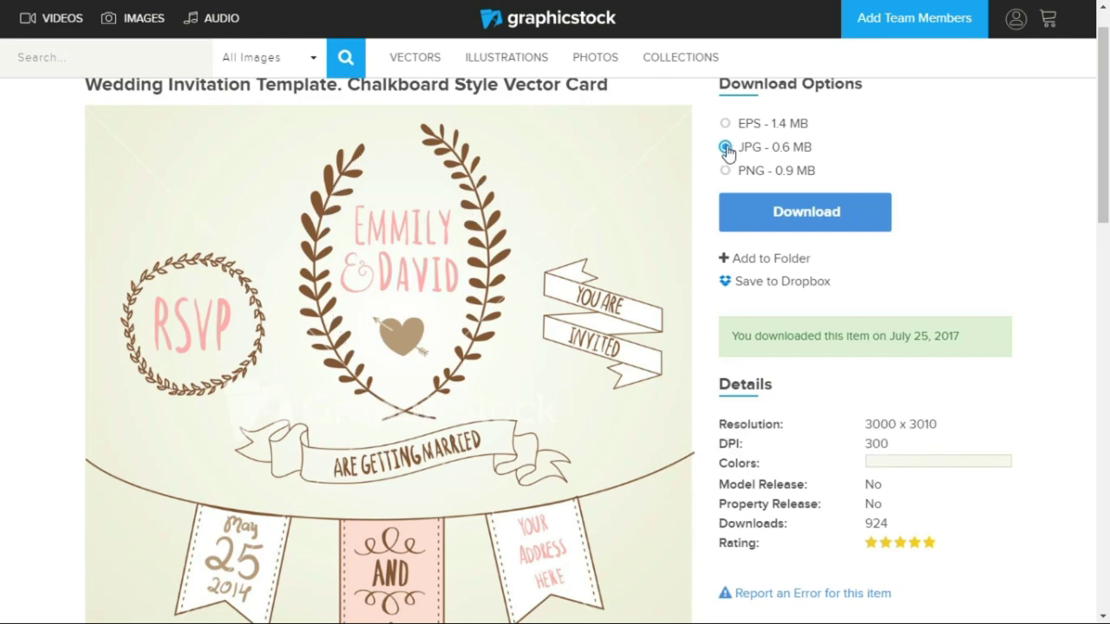
{"action": "left_click", "coordinate": [789, 215]}
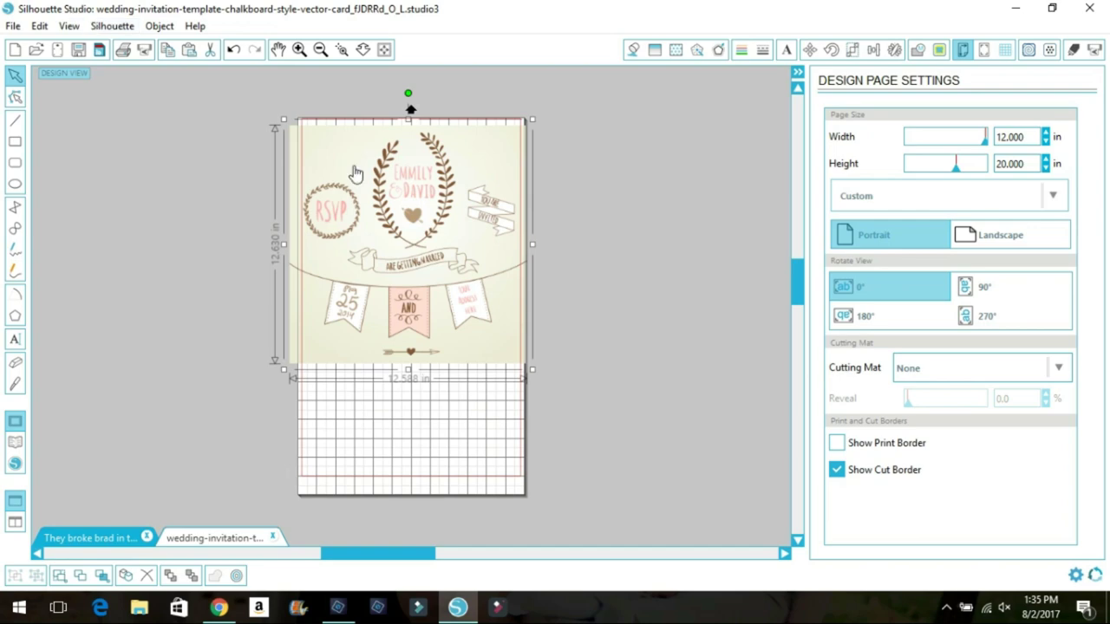
- Start a trace and mark the area around the large central laurel wreath as the trace area
{"action": "left_click", "coordinate": [343, 50]}
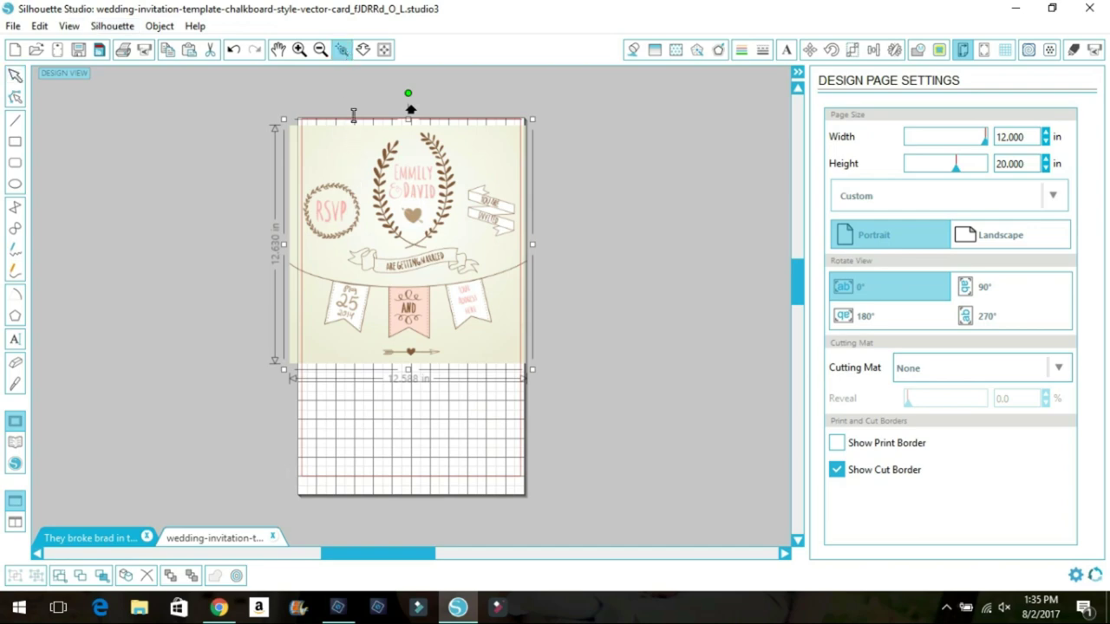
{"action": "left_click_drag", "start_coordinate": [464, 259], "coordinate": [481, 277]}
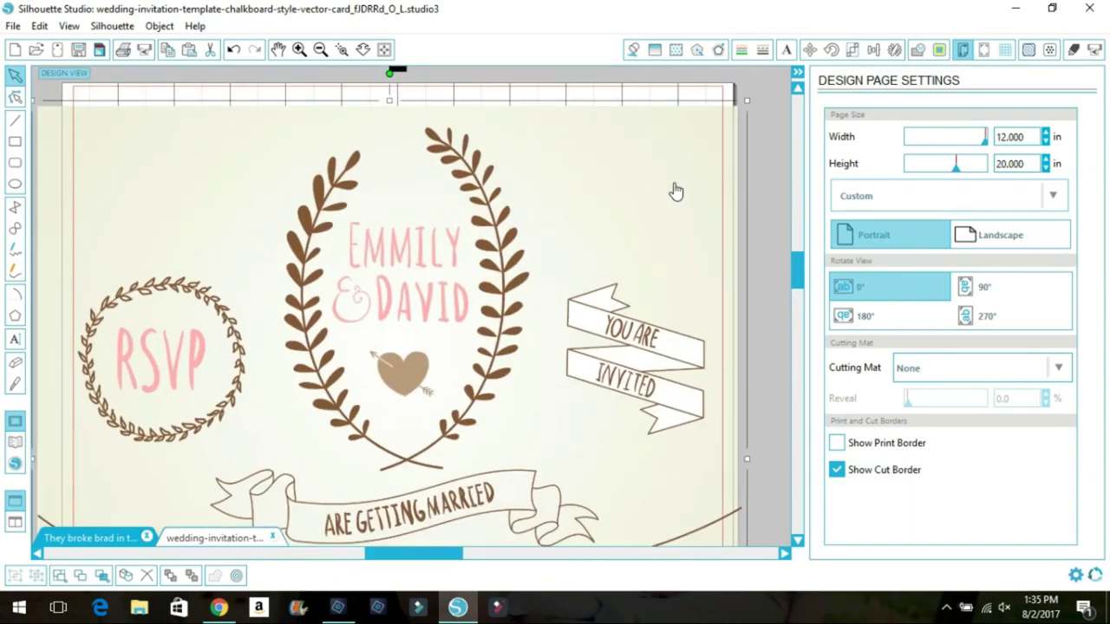
{"action": "left_click", "coordinate": [940, 52]}
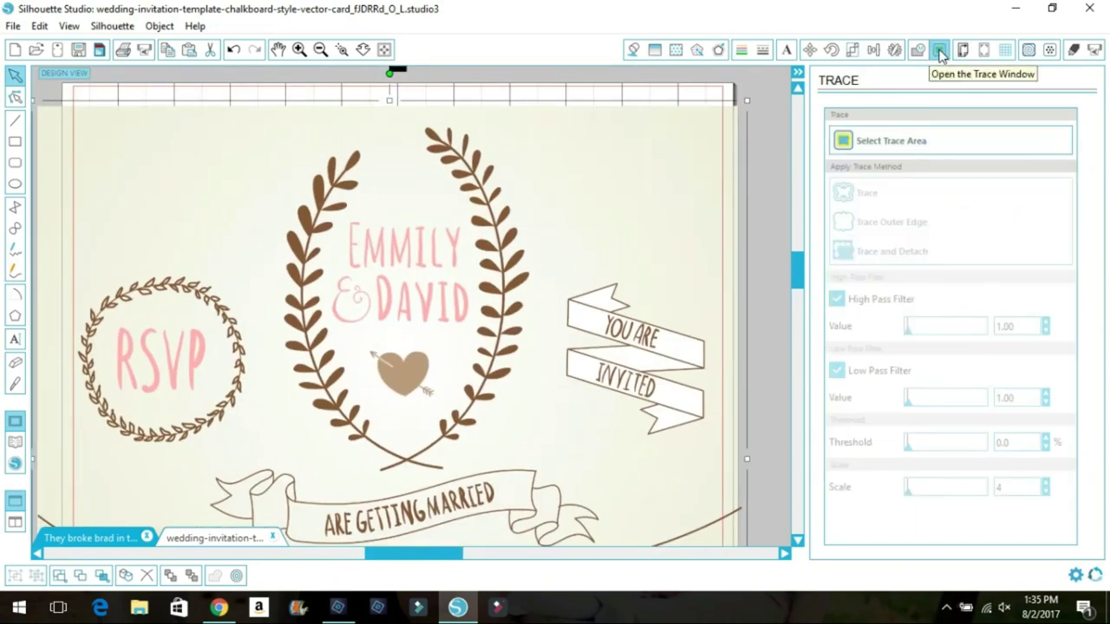
{"action": "left_click", "coordinate": [874, 143]}
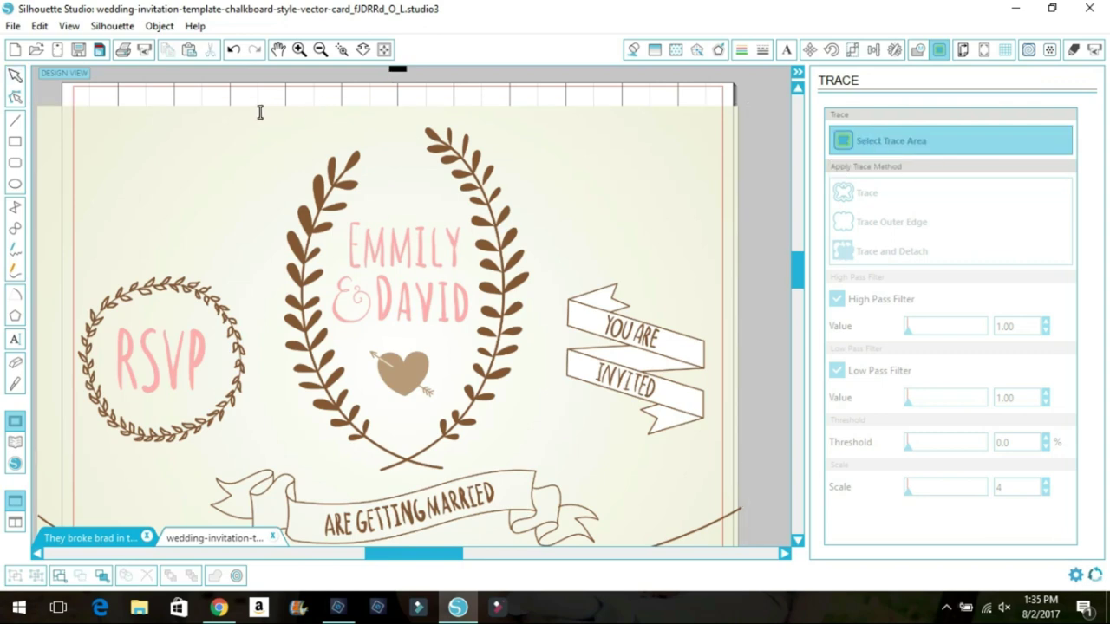
{"action": "mouse_move", "coordinate": [260, 112]}
{"action": "left_mouse_down"}
{"action": "mouse_move", "coordinate": [314, 197]}
{"action": "mouse_move", "coordinate": [509, 403]}
{"action": "mouse_move", "coordinate": [511, 474]}
{"action": "mouse_move", "coordinate": [540, 477]}
{"action": "left_mouse_up"}
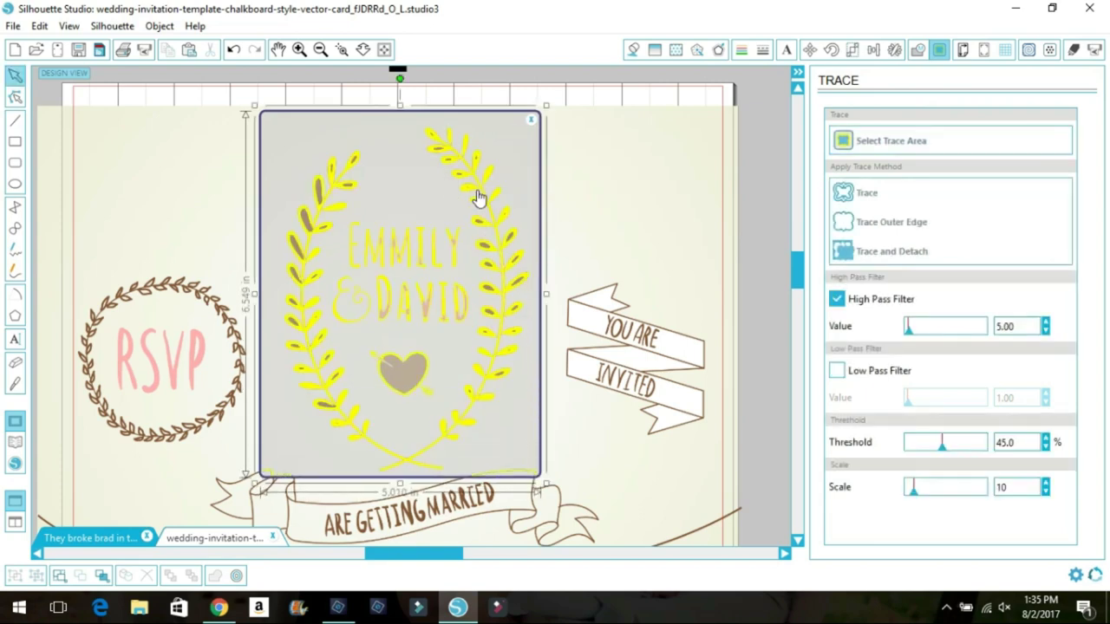
- Trace the wreath with the High Pass Filter off and the threshold at 55%, and delete the original image
{"action": "left_click", "coordinate": [835, 299]}
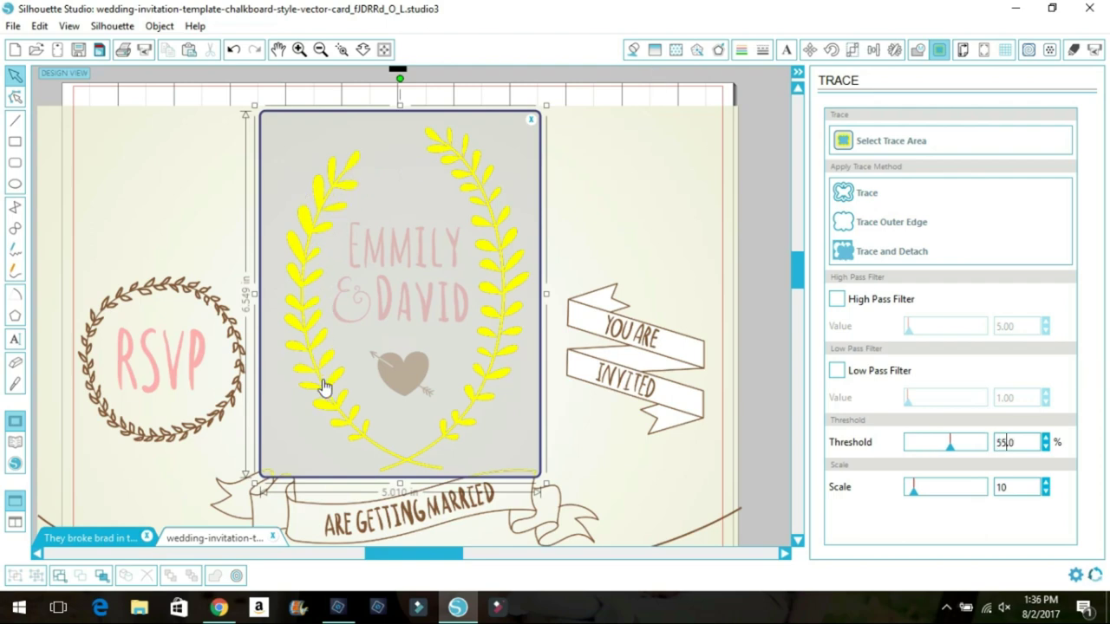
{"action": "left_click", "coordinate": [847, 196]}
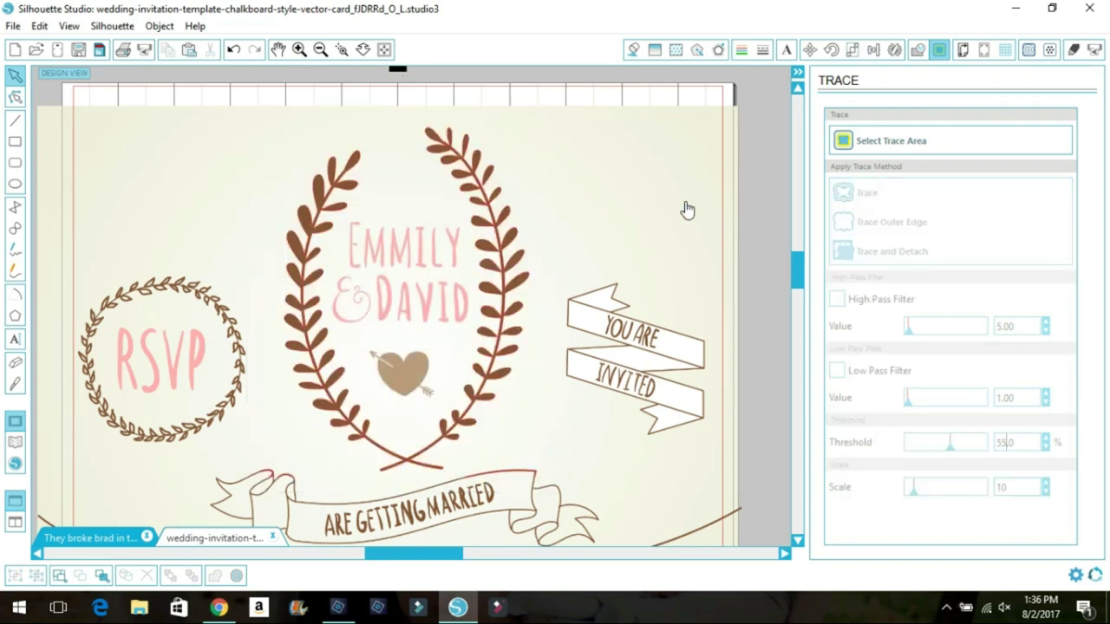
{"action": "key", "text": "Delete"}
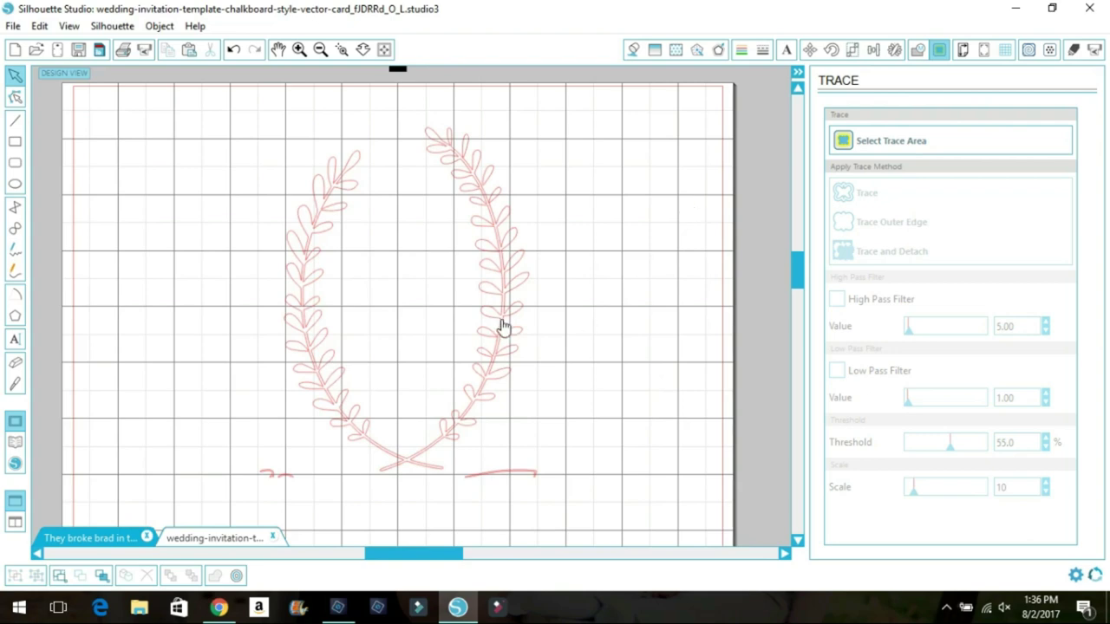
{"action": "left_click_drag", "start_coordinate": [505, 315], "coordinate": [512, 313]}
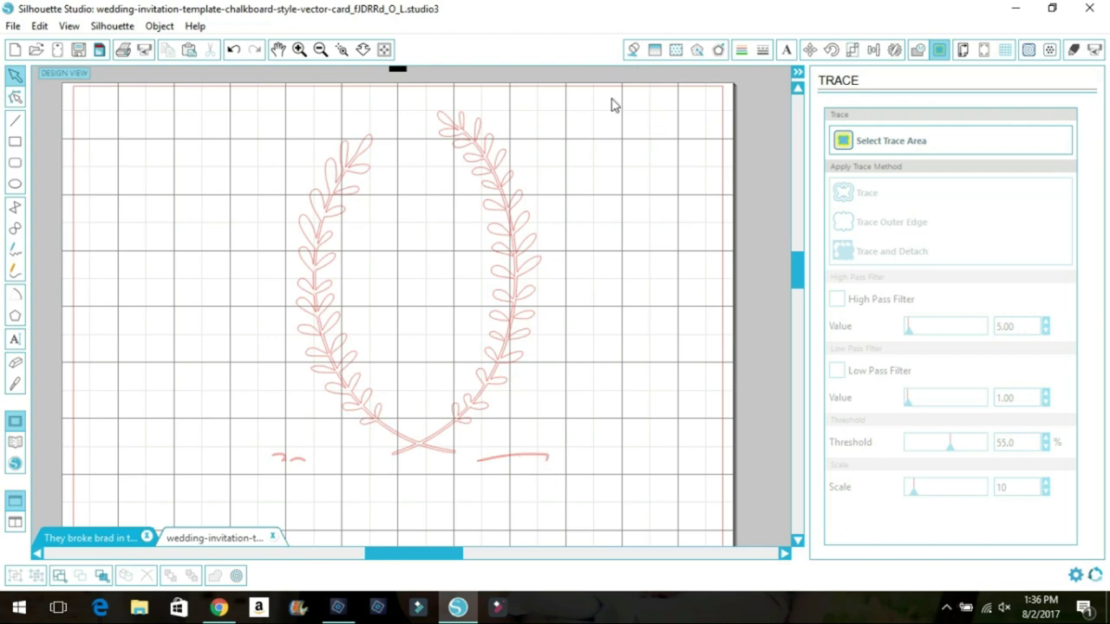
- Fill the traced wreath with solid black
{"action": "left_click", "coordinate": [509, 189]}
{"action": "left_click", "coordinate": [633, 52]}
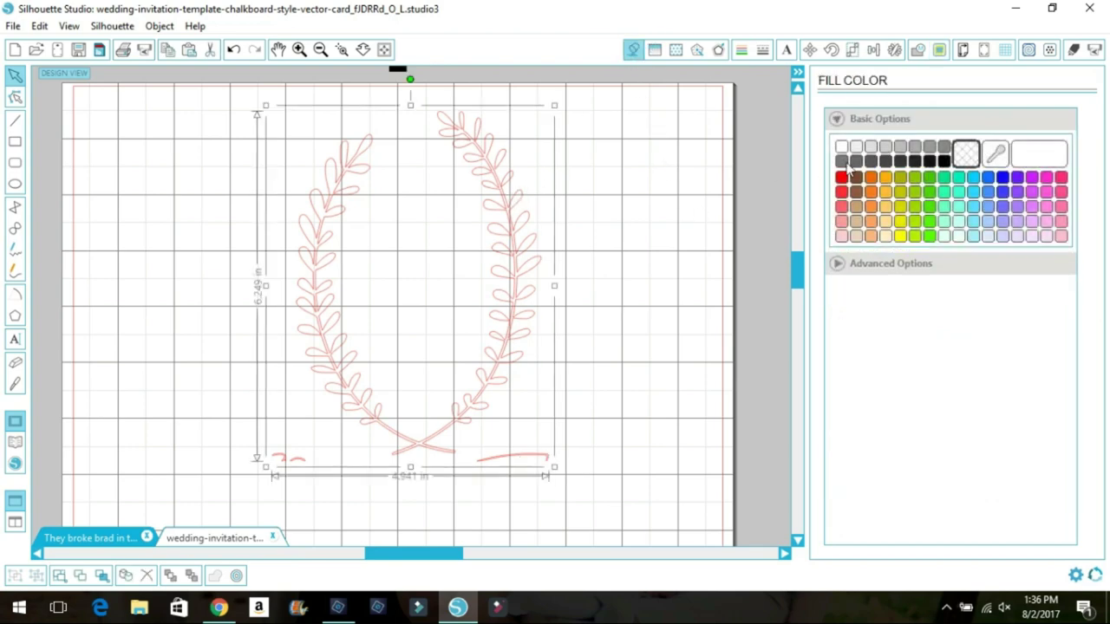
{"action": "left_click", "coordinate": [944, 160]}
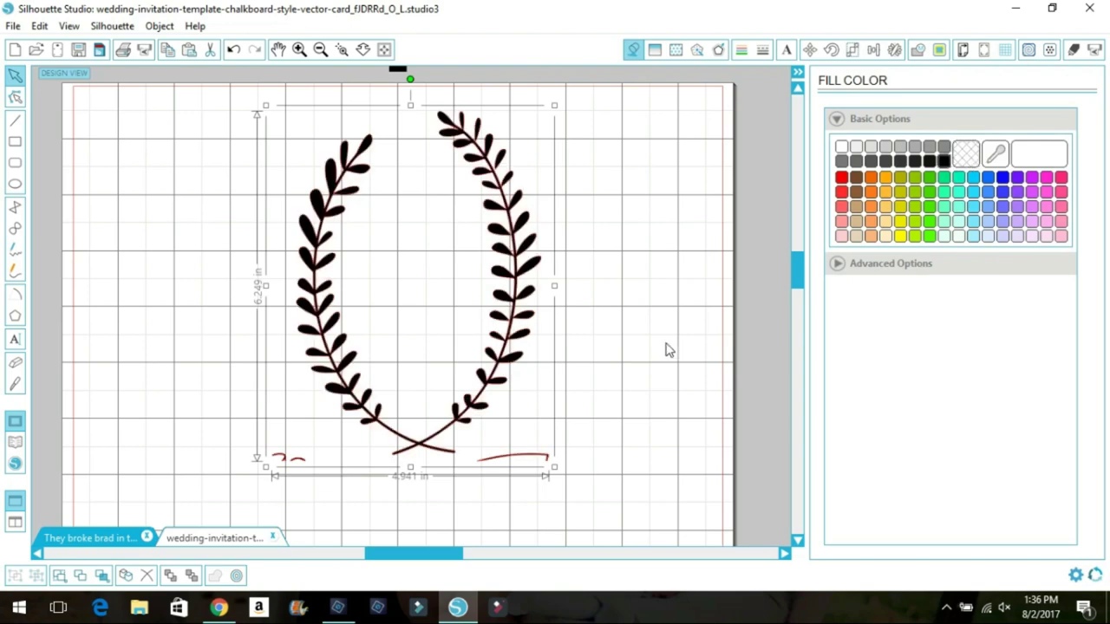
{"action": "left_click", "coordinate": [664, 349]}
- Release the traced wreath's compound path and delete the stray banner fragments below it
{"action": "right_click", "coordinate": [488, 390]}
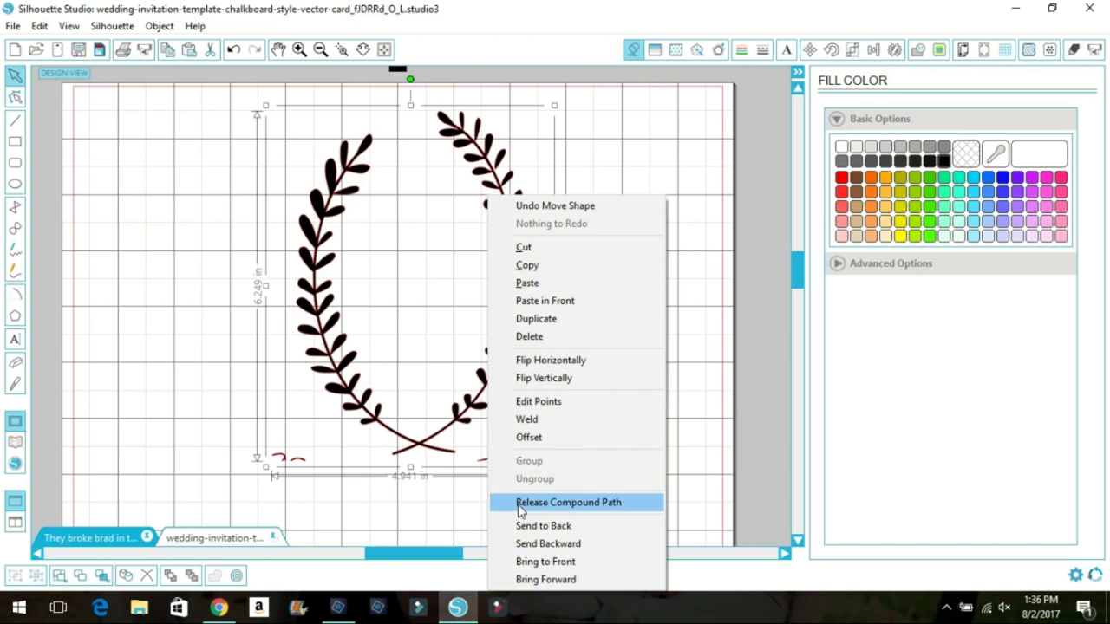
{"action": "left_click", "coordinate": [520, 503]}
{"action": "left_click", "coordinate": [581, 506]}
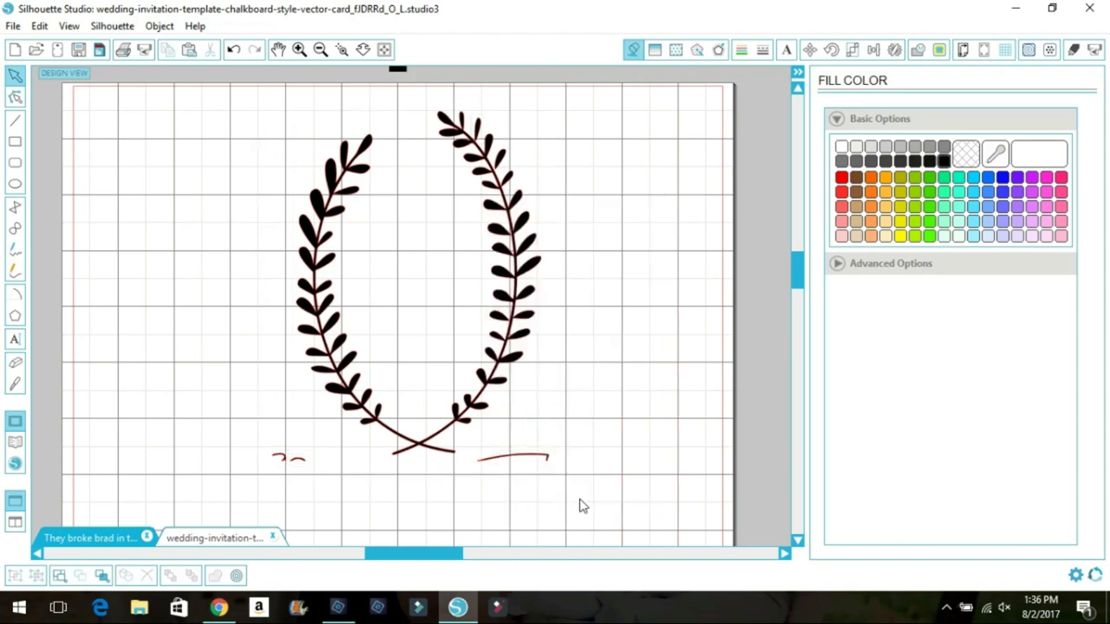
{"action": "left_click", "coordinate": [525, 454]}
{"action": "mouse_move", "coordinate": [524, 454]}
{"action": "left_mouse_down"}
{"action": "mouse_move", "coordinate": [332, 488]}
{"action": "mouse_move", "coordinate": [306, 456]}
{"action": "left_mouse_up"}
{"action": "key", "text": "Delete"}
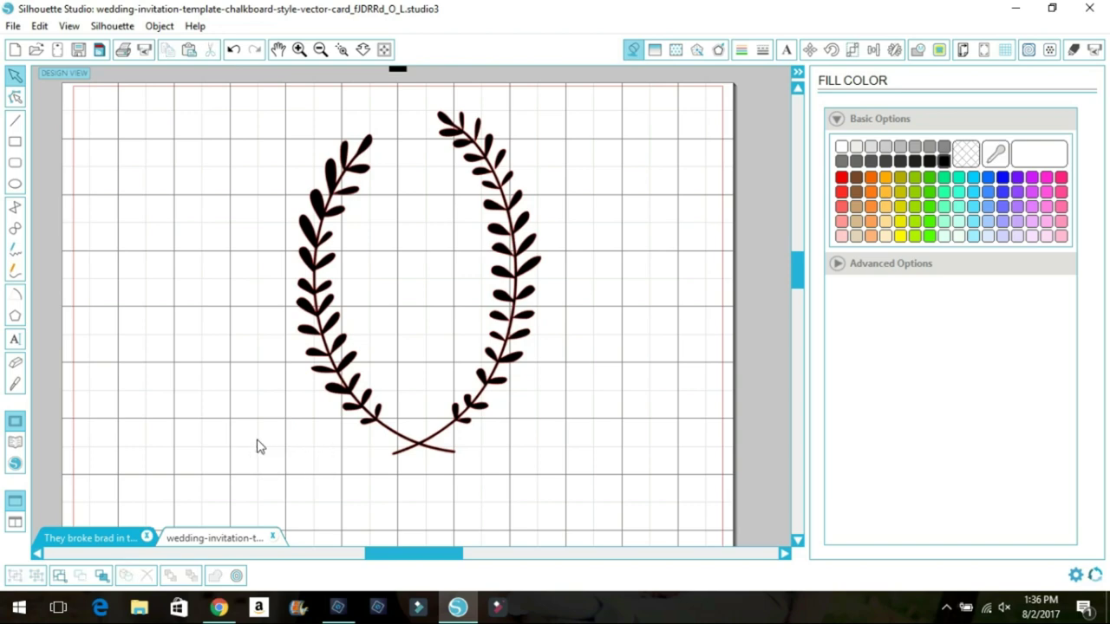
- Group all the wreath pieces, and reposition and enlarge the group on the page
{"action": "left_click_drag", "start_coordinate": [255, 90], "coordinate": [605, 498]}
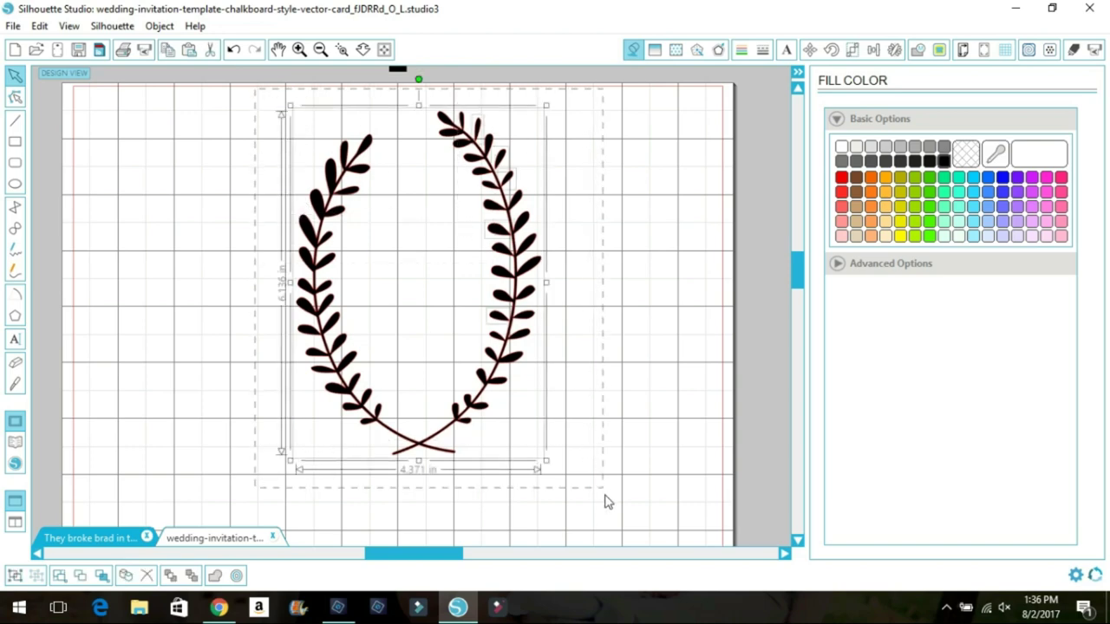
{"action": "right_click", "coordinate": [489, 379]}
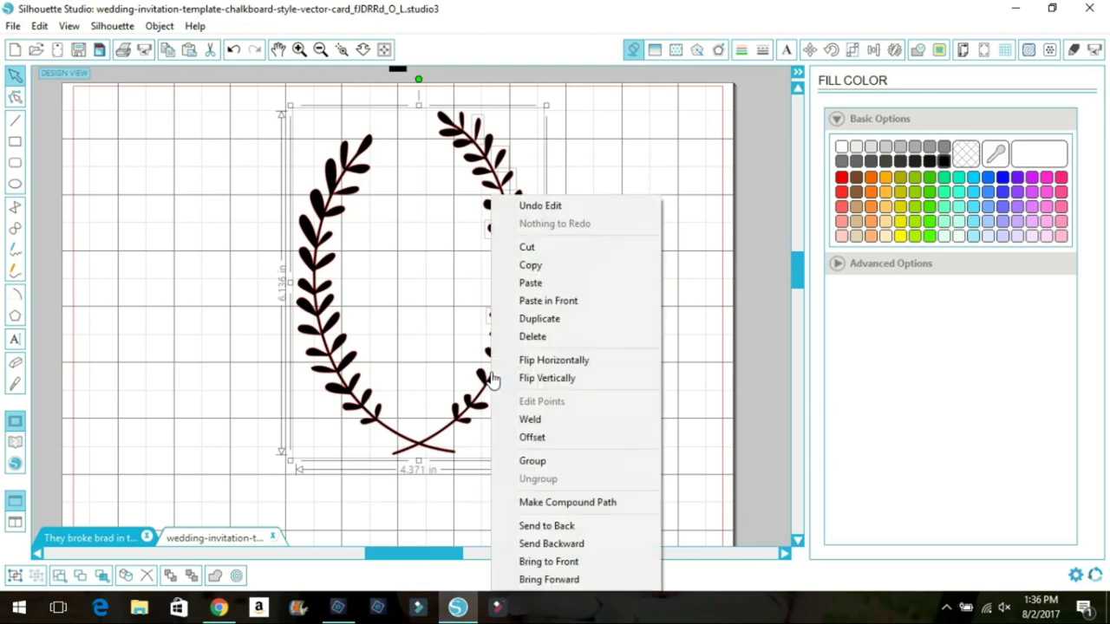
{"action": "left_click", "coordinate": [534, 460]}
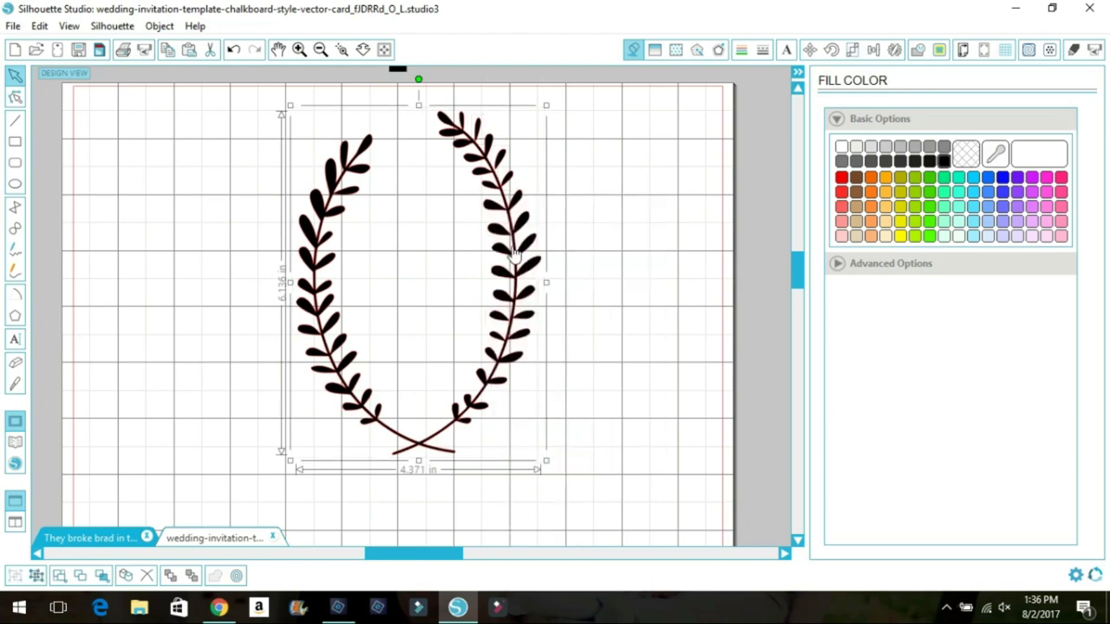
{"action": "left_click_drag", "start_coordinate": [515, 254], "coordinate": [363, 249]}
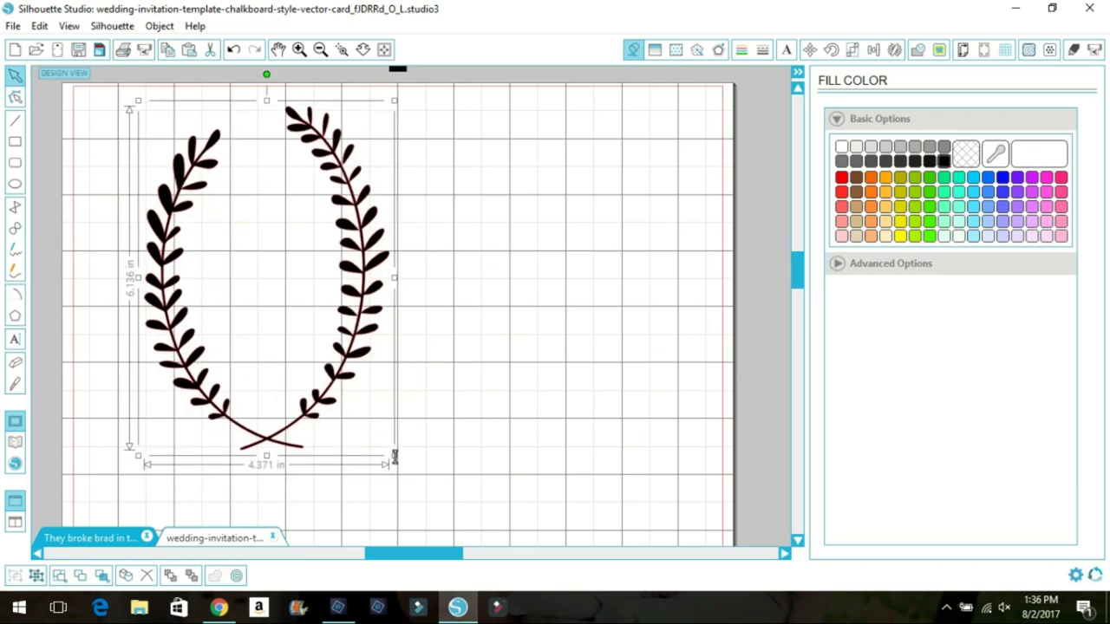
{"action": "left_click_drag", "start_coordinate": [395, 457], "coordinate": [463, 491]}
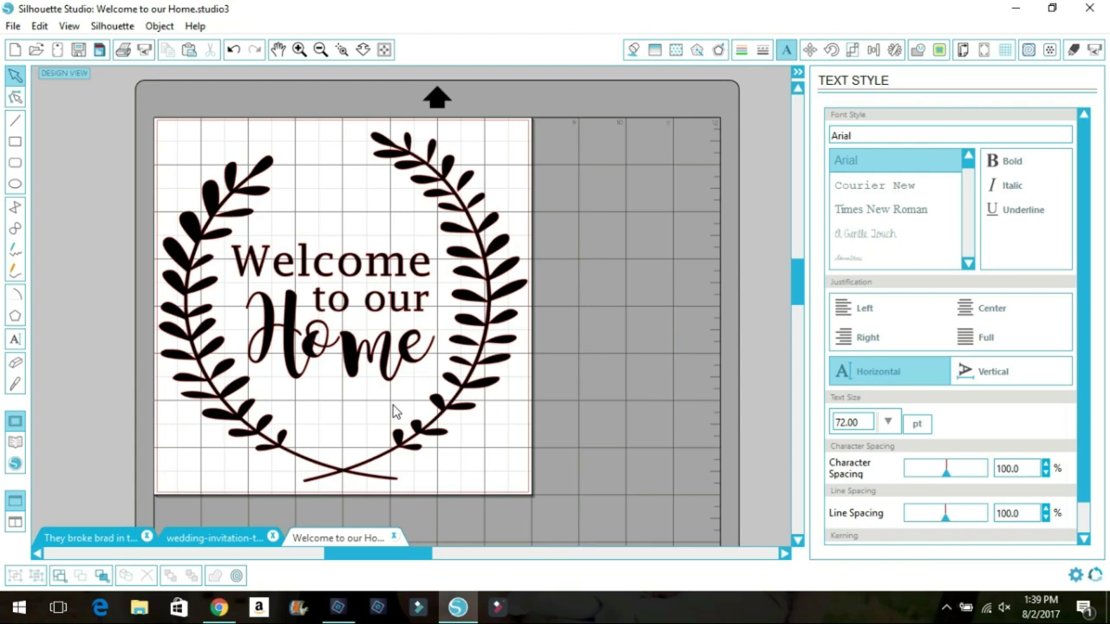
- Examine the text style of "Welcome to our", the separate "Home" lettering and the design page size
{"action": "left_click", "coordinate": [383, 269]}
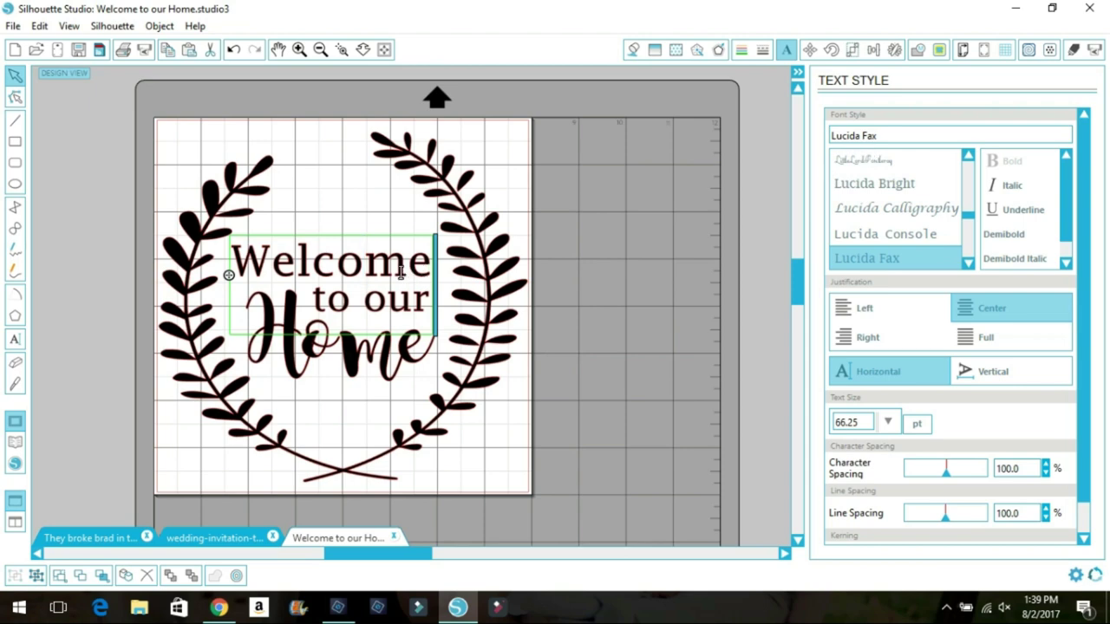
{"action": "left_click", "coordinate": [346, 365]}
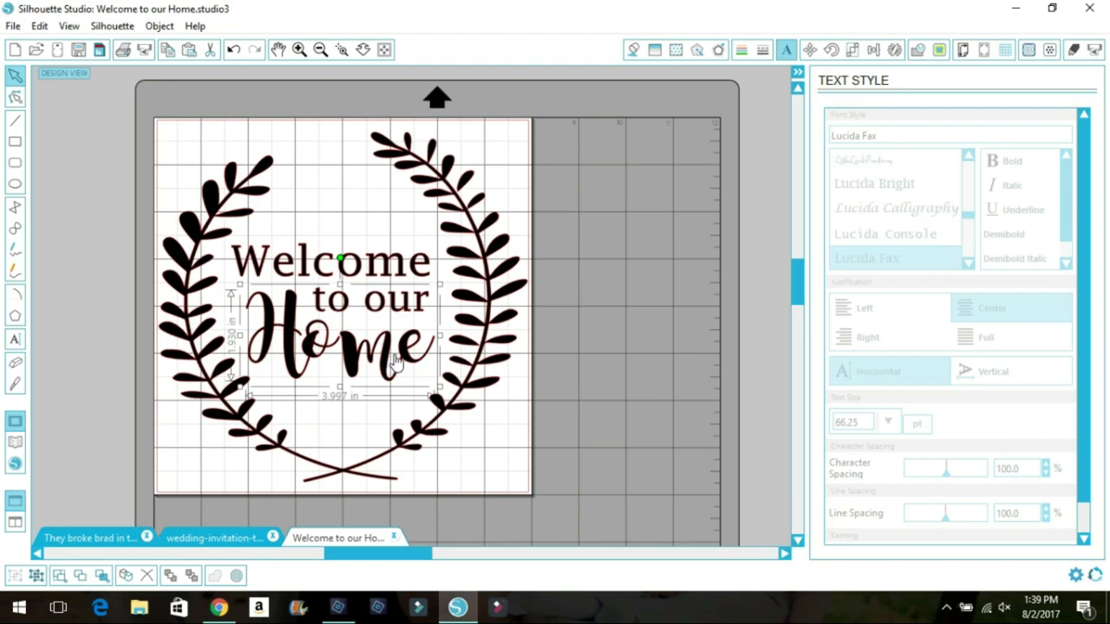
{"action": "double_click", "coordinate": [309, 266]}
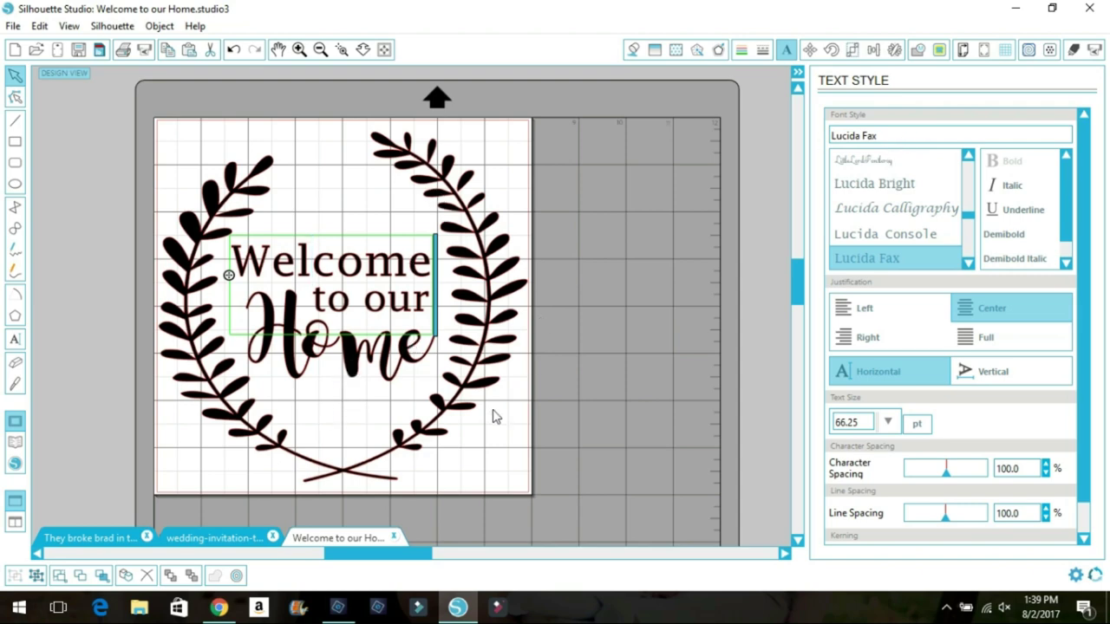
{"action": "left_click", "coordinate": [529, 161]}
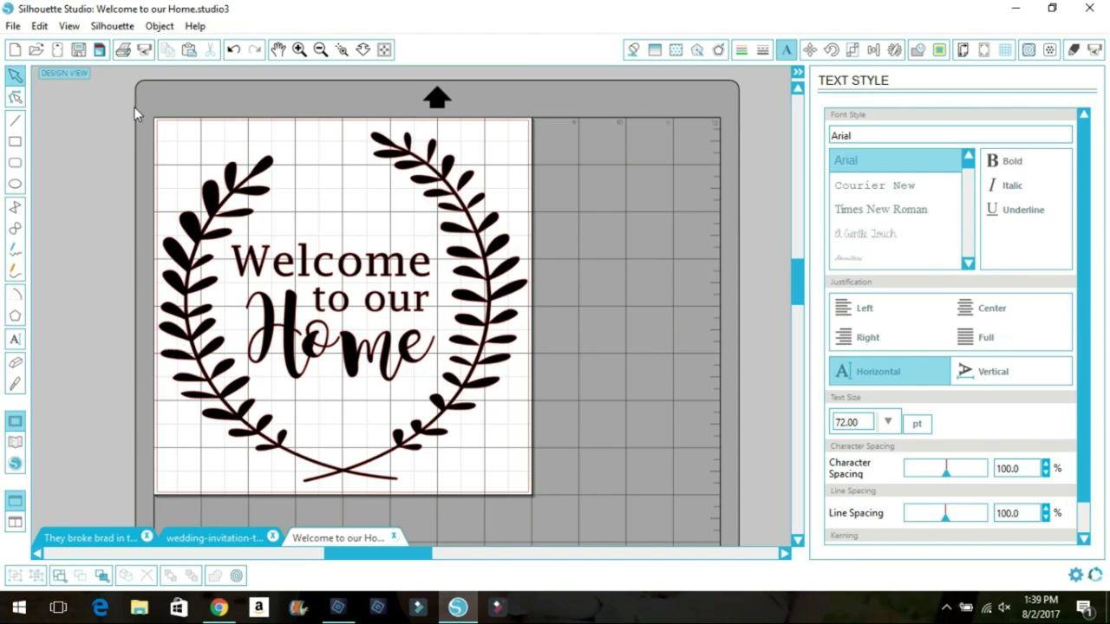
{"action": "left_click", "coordinate": [962, 50]}
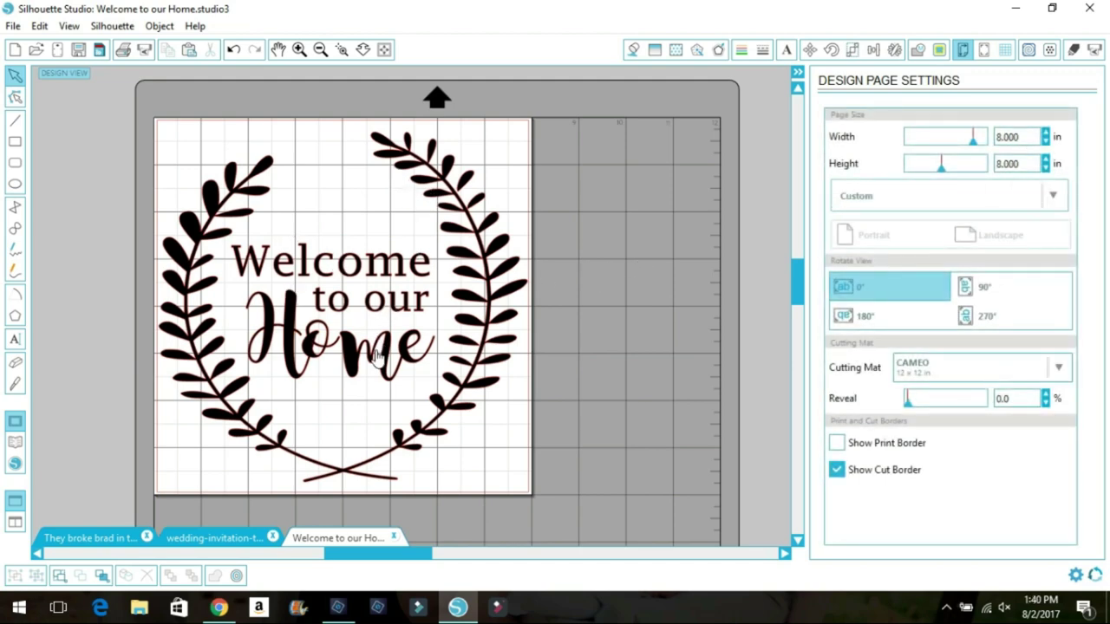
- Choose Silhouette brand Vinyl as the Tool 1 cut material and review its blade, speed and thickness settings
{"action": "left_click", "coordinate": [1073, 51]}
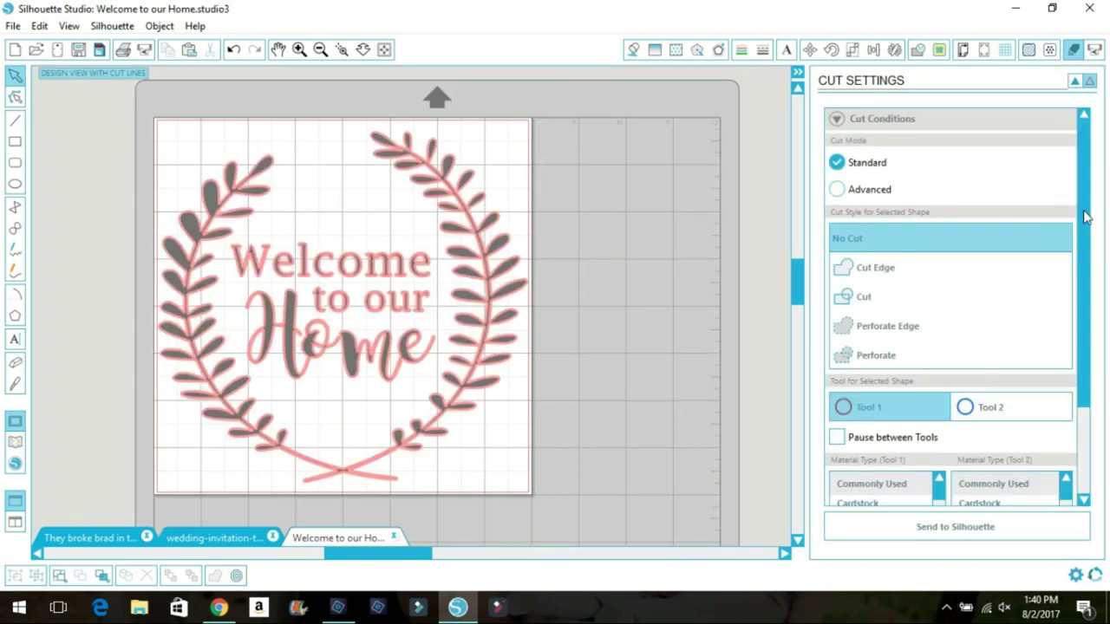
{"action": "scroll", "coordinate": [1085, 217], "scroll_direction": "down", "scroll_amount": 3}
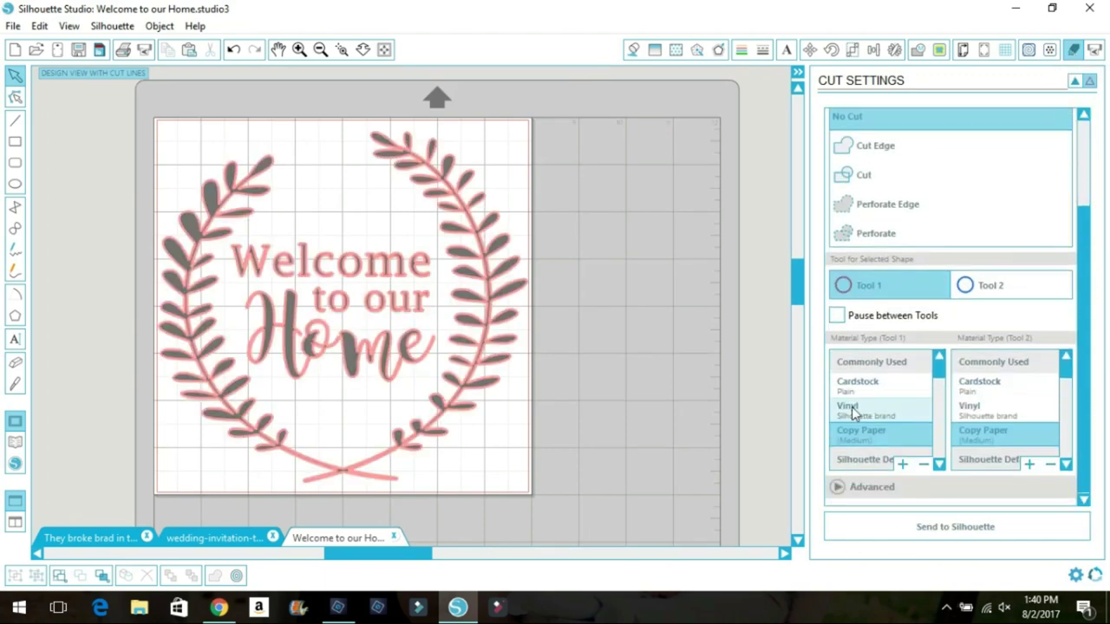
{"action": "left_click", "coordinate": [853, 412]}
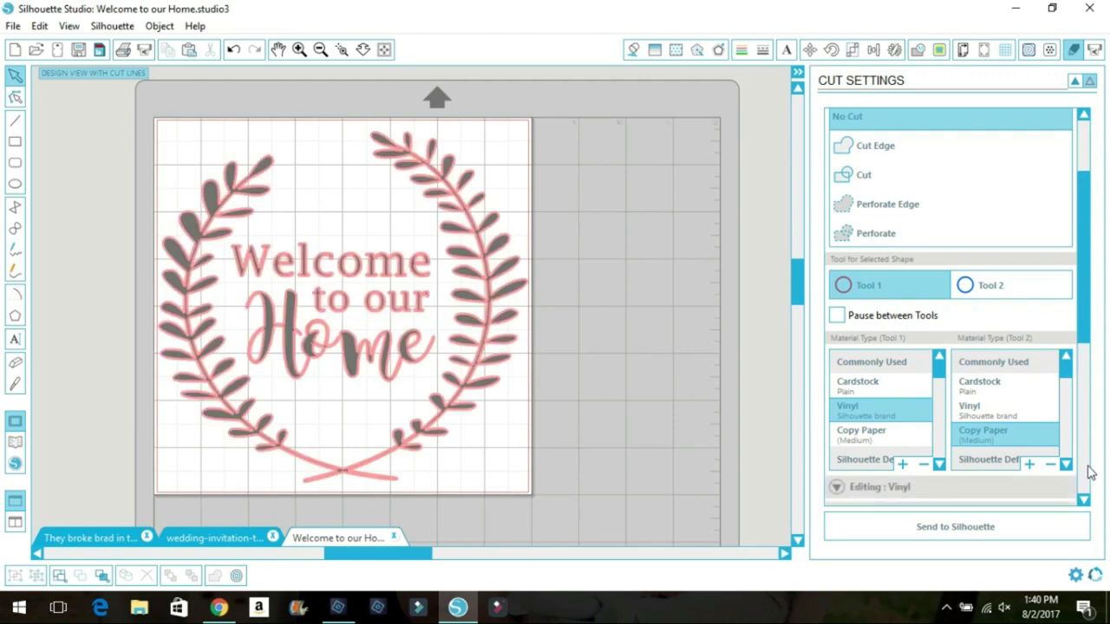
{"action": "scroll", "coordinate": [1088, 468], "scroll_direction": "down", "scroll_amount": 5}
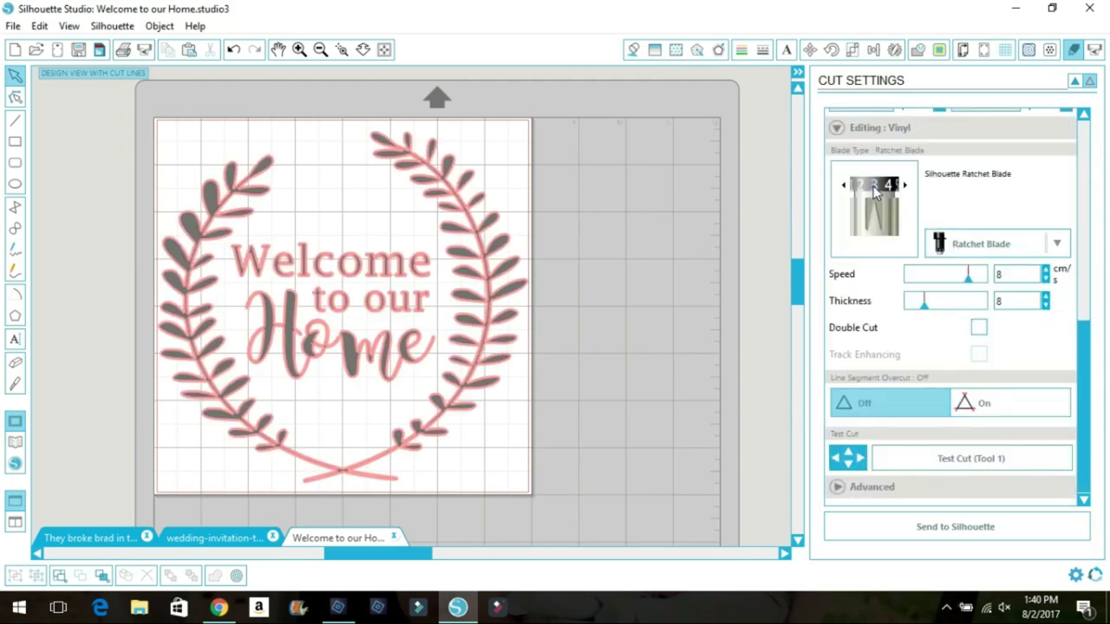